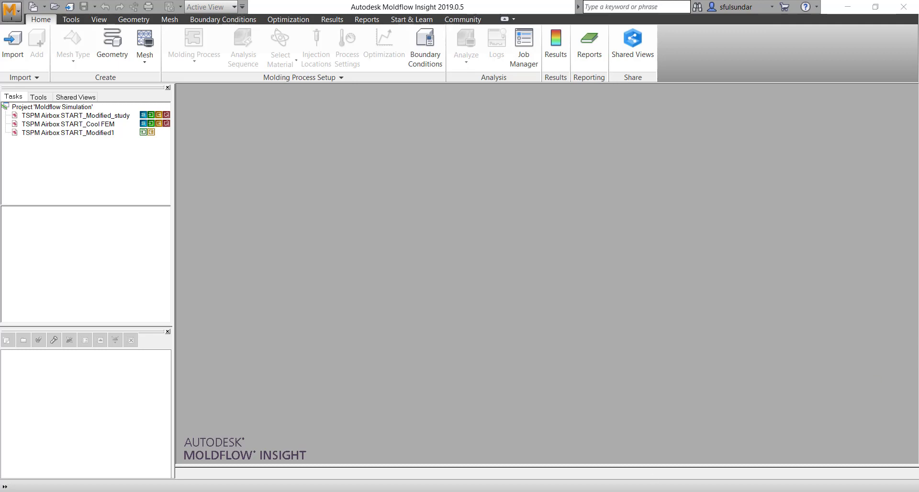
# In Edge, bring up the Helius PFA Product downloads page and scroll to the Helius PFA 2019 installer files.
pyautogui.hotkey('alt', 'Tab')
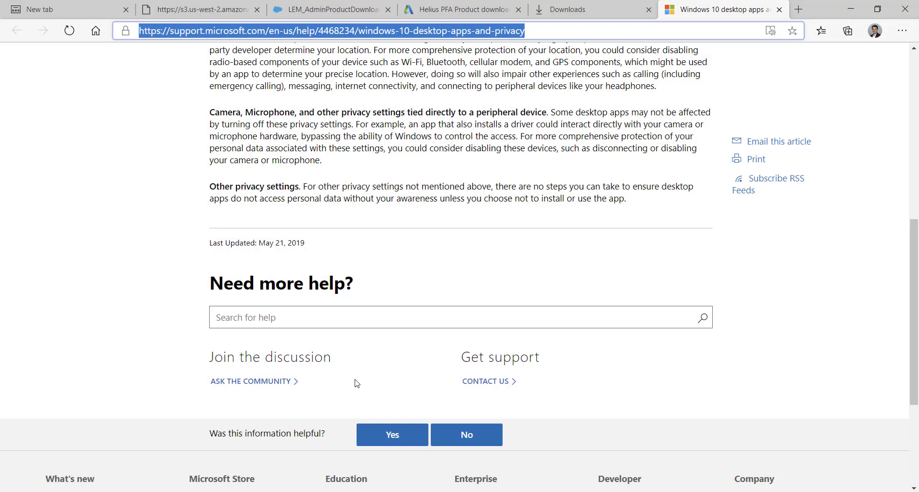
pyautogui.click(450, 9)
pyautogui.scroll(4, 339, 232)
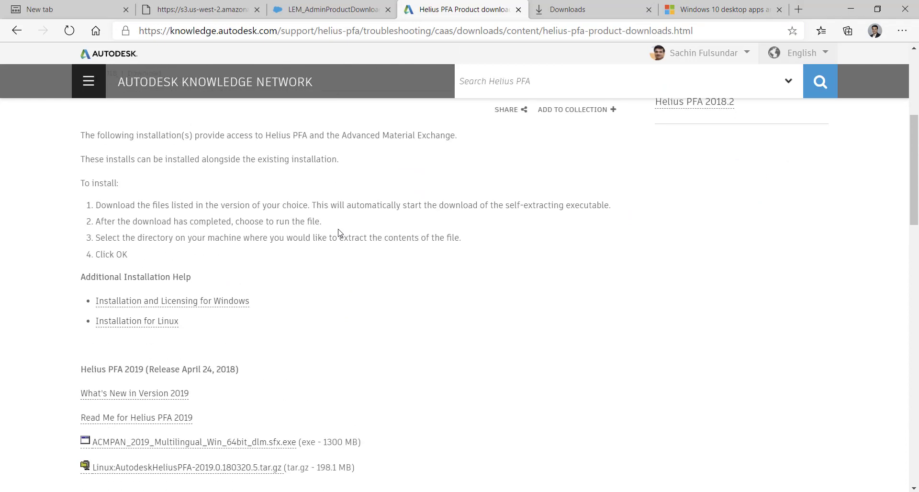
pyautogui.scroll(2, 339, 233)
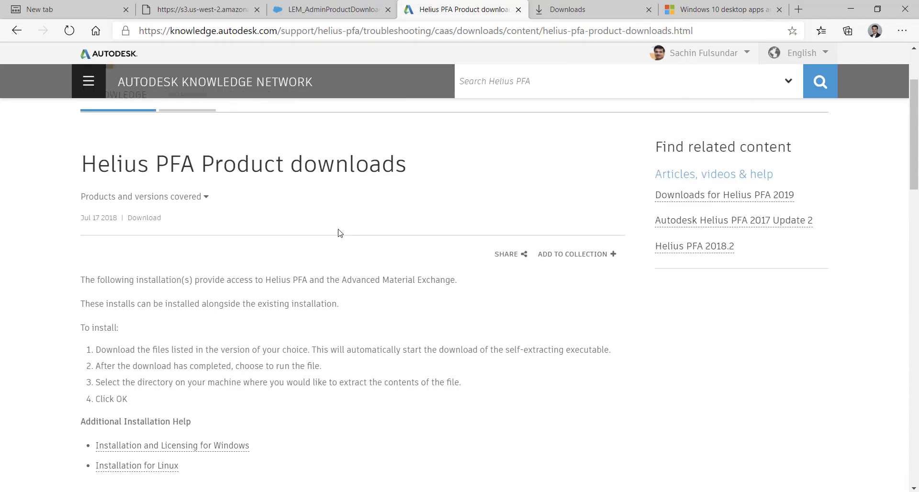
pyautogui.scroll(-4, 339, 234)
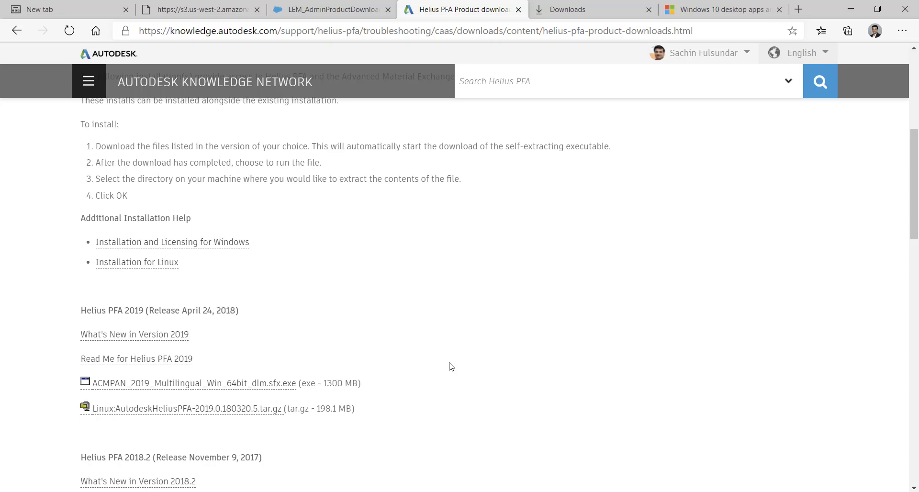
pyautogui.scroll(2, 450, 366)
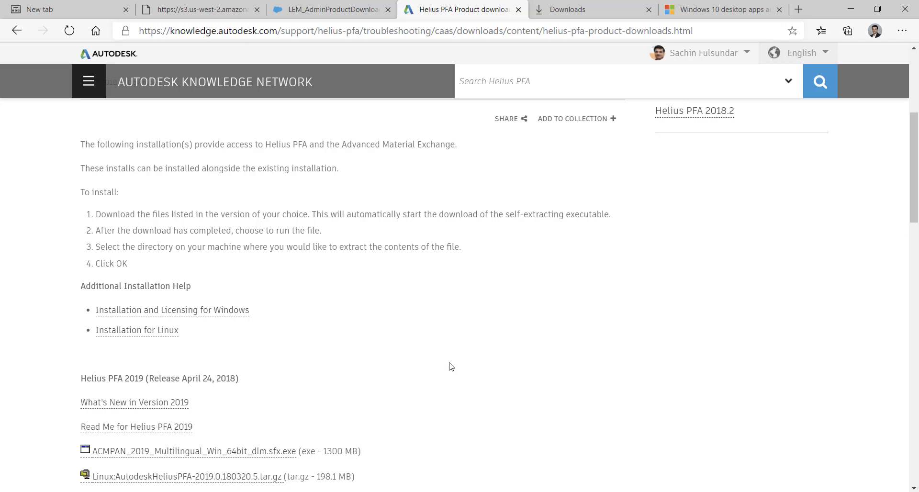
pyautogui.scroll(-2, 450, 367)
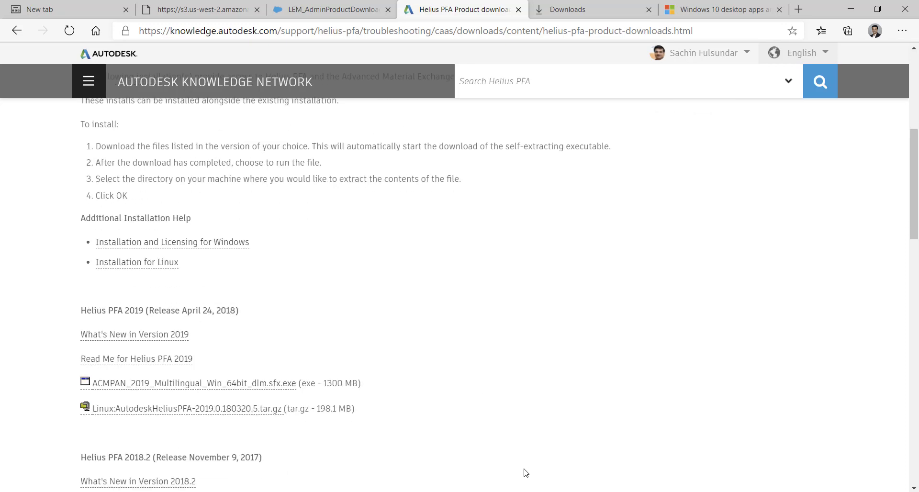
pyautogui.moveTo(545, 491)
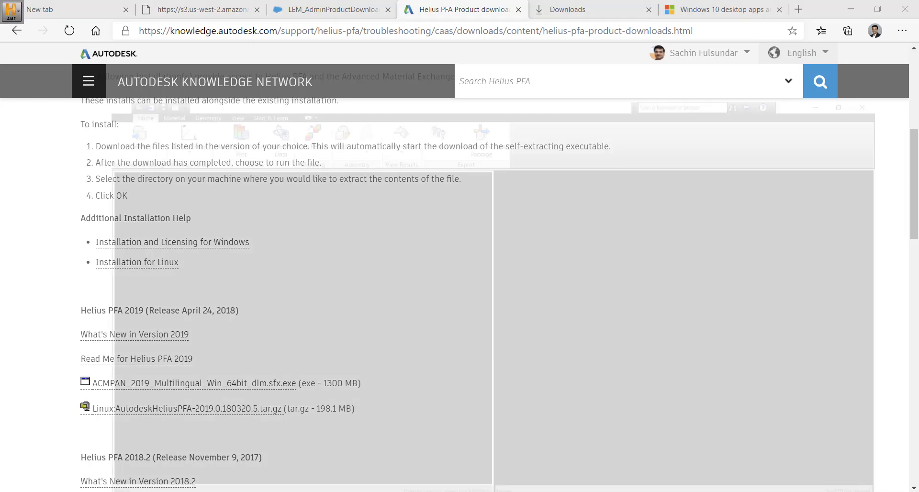
# Check the CoverNastranInput.nas structure file in Part Mapping, then open TSPM Airbox START_Modified_study in Moldflow Insight.
pyautogui.click(546, 489)
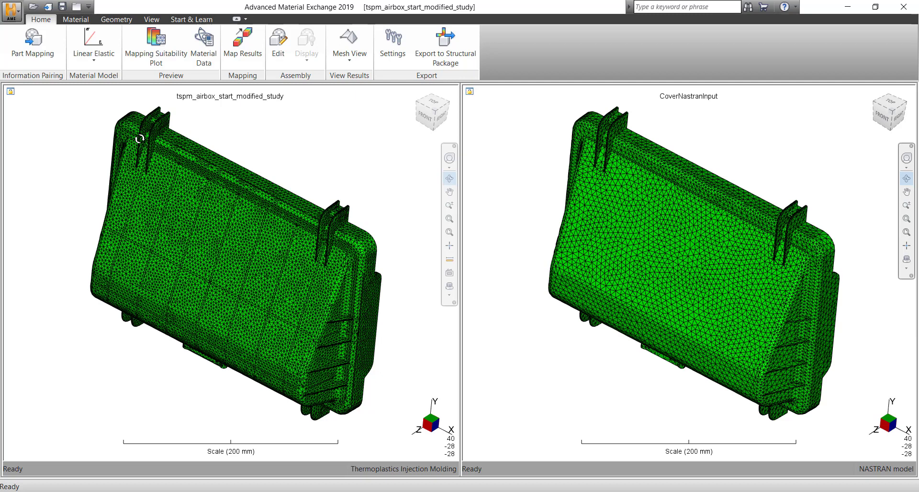
pyautogui.click(40, 51)
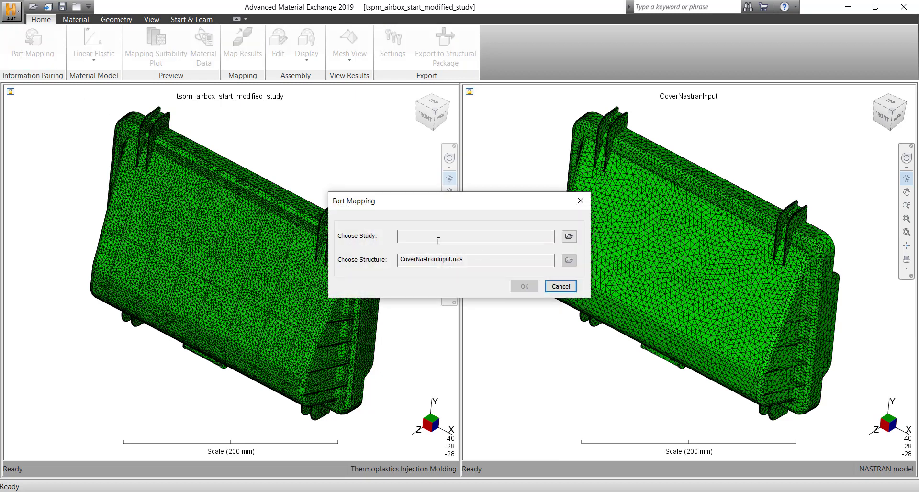
pyautogui.moveTo(515, 265); pyautogui.dragTo(399, 261)
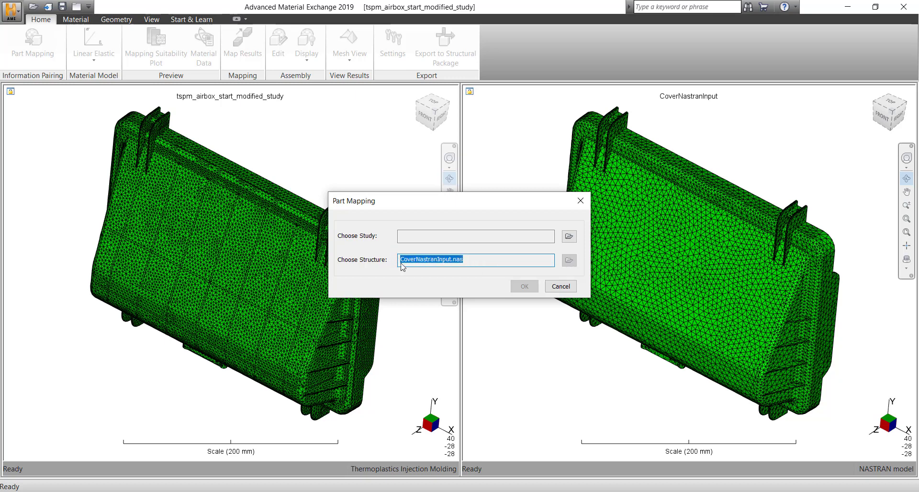
pyautogui.click(565, 290)
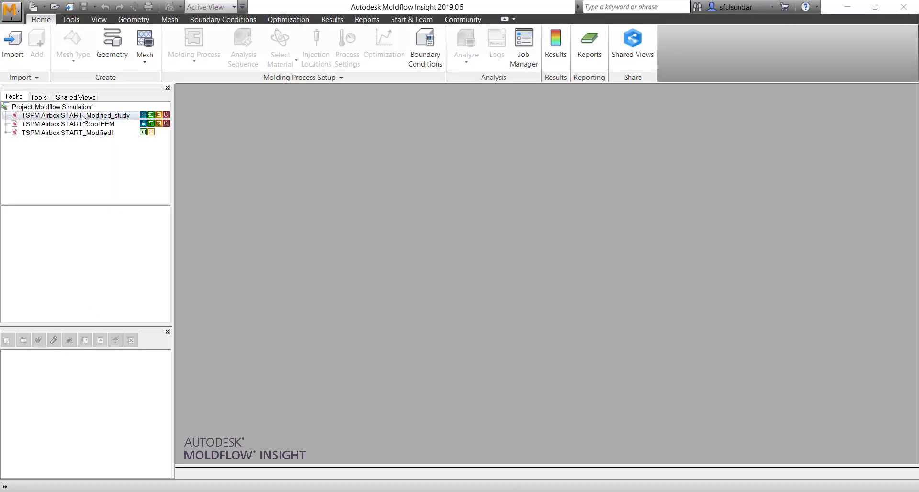
pyautogui.doubleClick(83, 119)
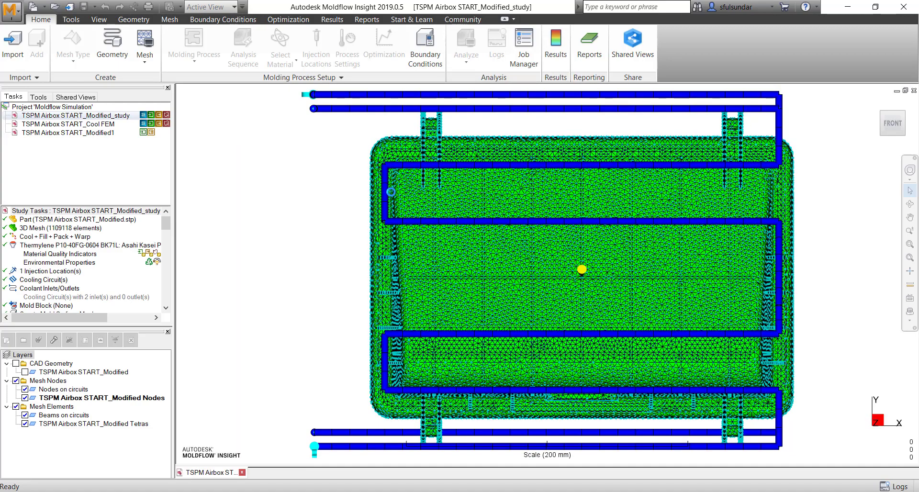
# Orbit the TSPM Airbox study model into a tilted 3-D view.
pyautogui.moveTo(446, 319); pyautogui.dragTo(395, 224, button='middle')
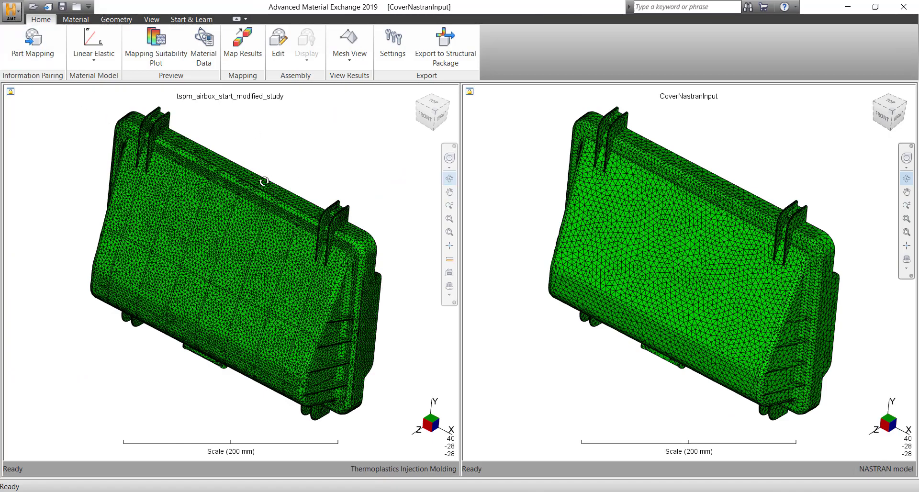
# Generate the 0-to-1 mapping suitability plot on the CoverNastranInput mesh and orbit to inspect it.
pyautogui.moveTo(519, 369); pyautogui.dragTo(550, 266)
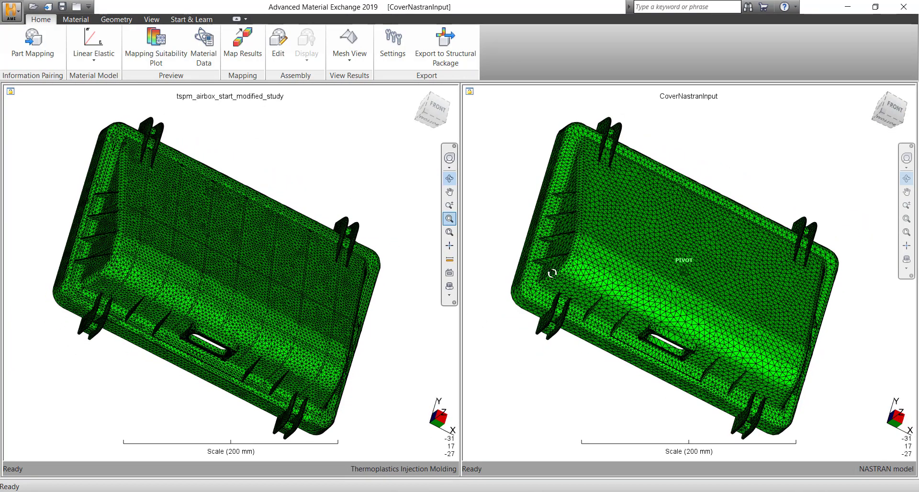
pyautogui.click(157, 61)
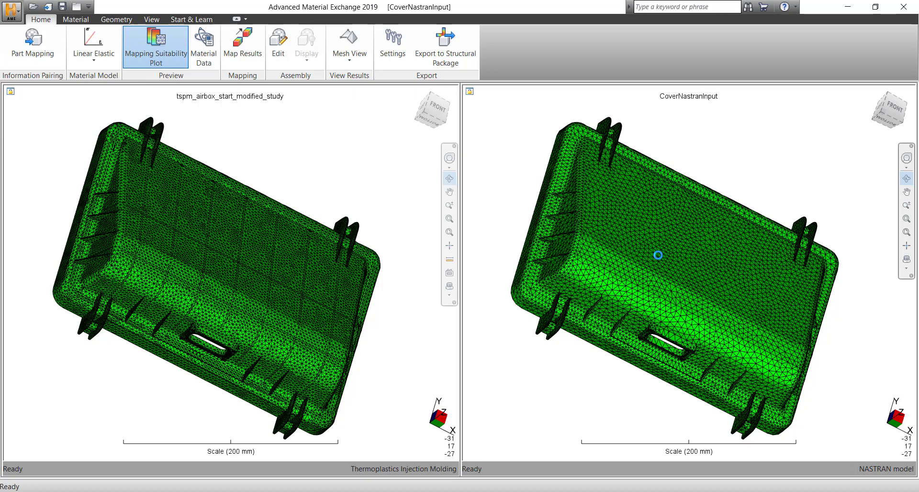
pyautogui.moveTo(644, 313); pyautogui.dragTo(493, 302)
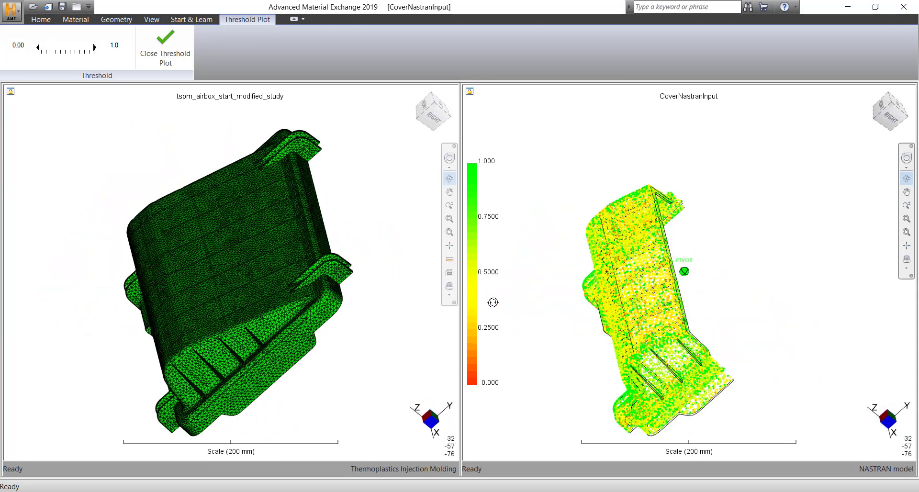
# Turn off the ZX cutting plane so both meshes return to plain green.
pyautogui.click(156, 19)
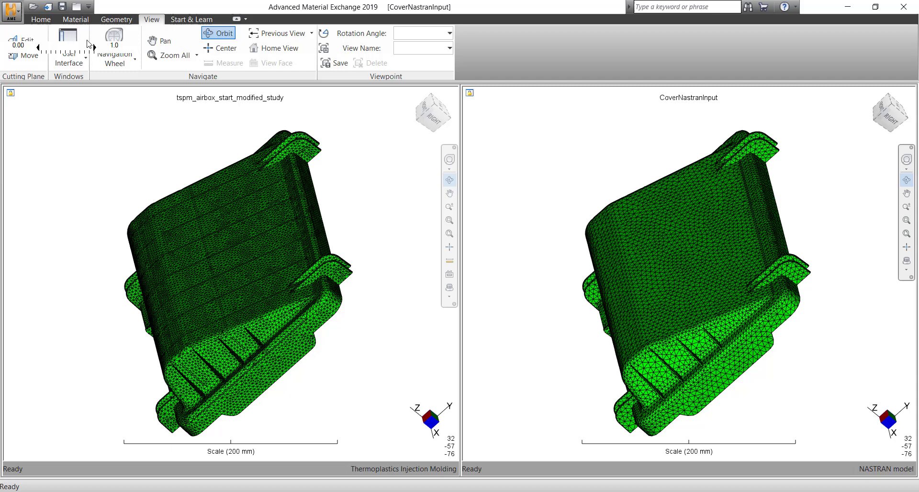
pyautogui.click(23, 41)
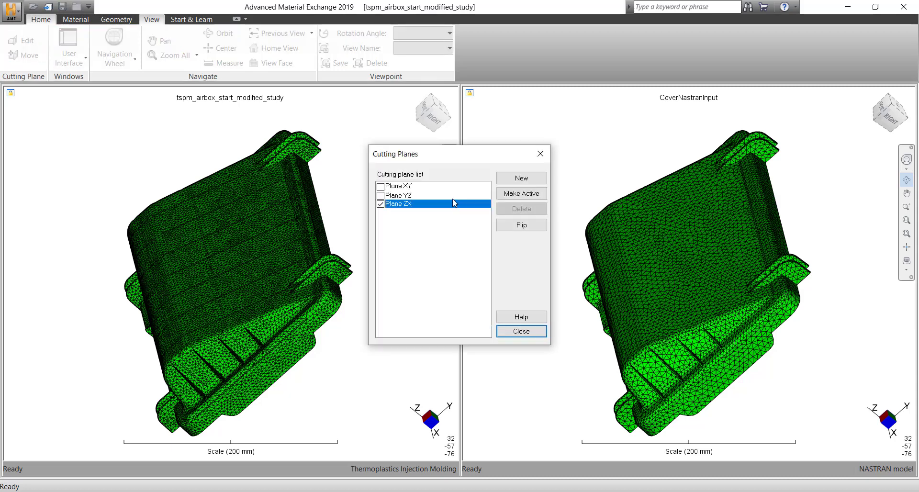
pyautogui.click(381, 204)
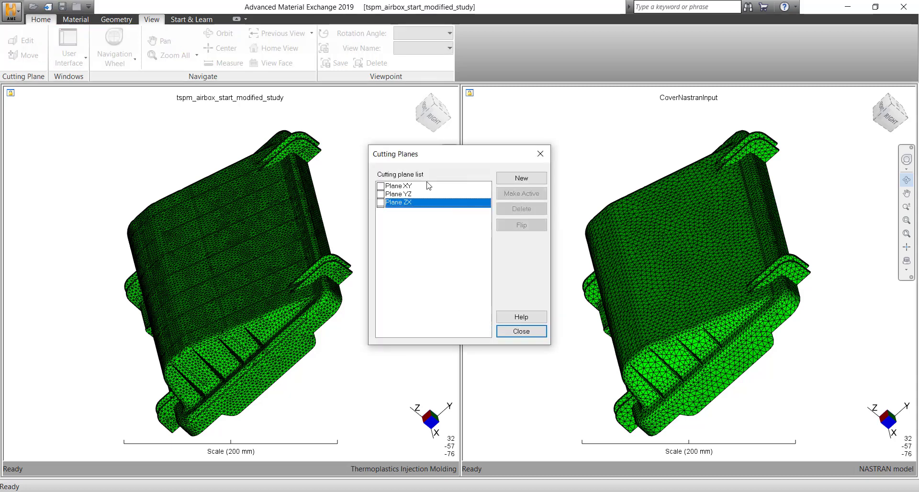
pyautogui.click(537, 155)
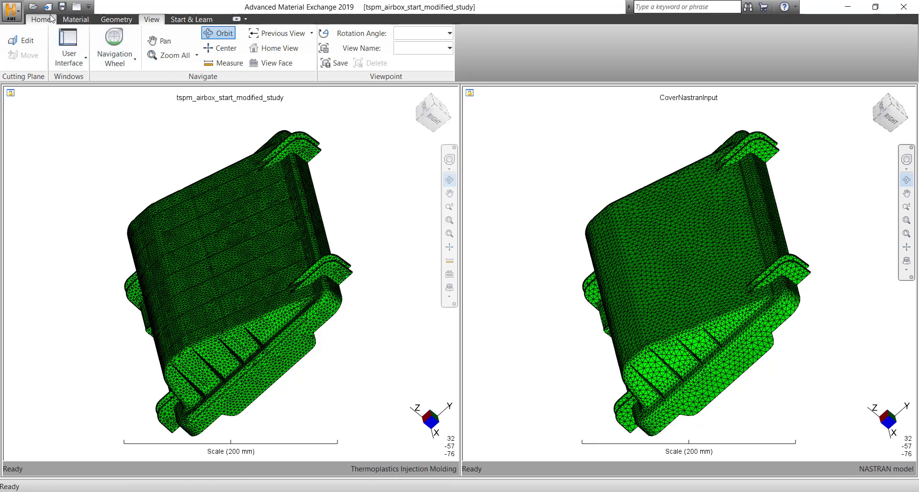
pyautogui.click(76, 19)
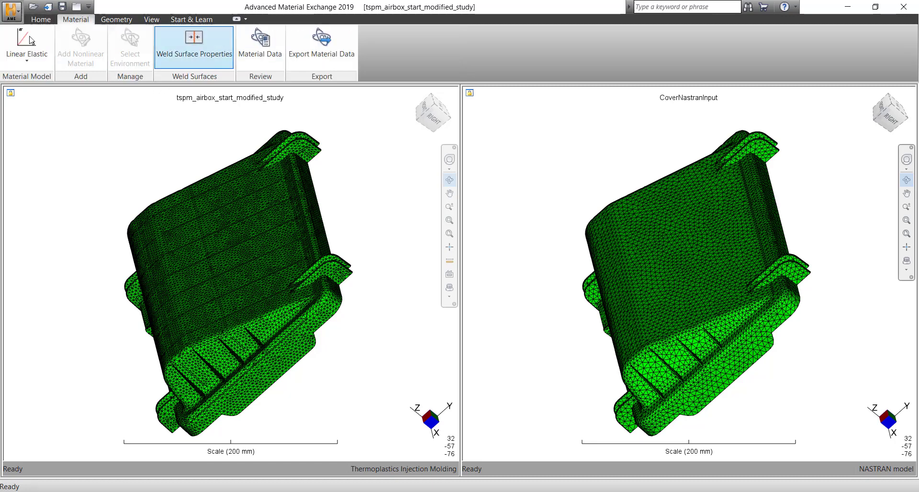
pyautogui.click(41, 19)
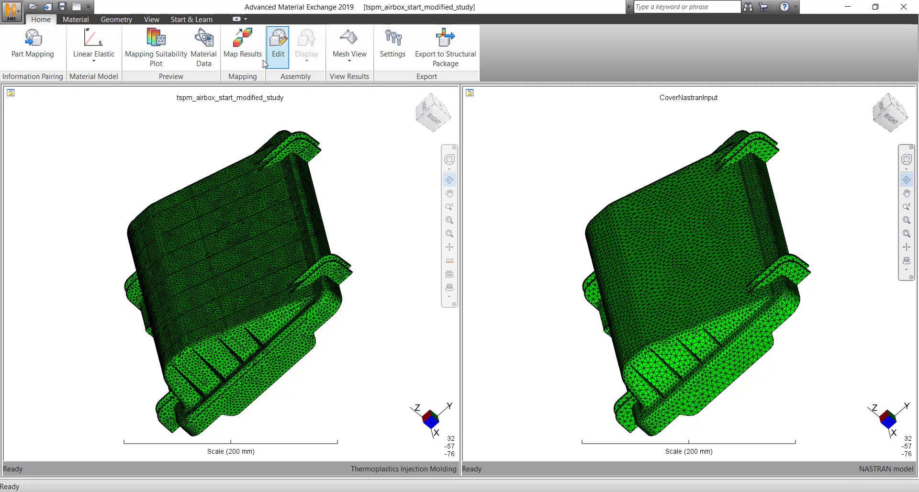
# Display Fiber Orientation results (0.3334–0.9923) on both meshes and orbit to view the underside.
pyautogui.click(349, 58)
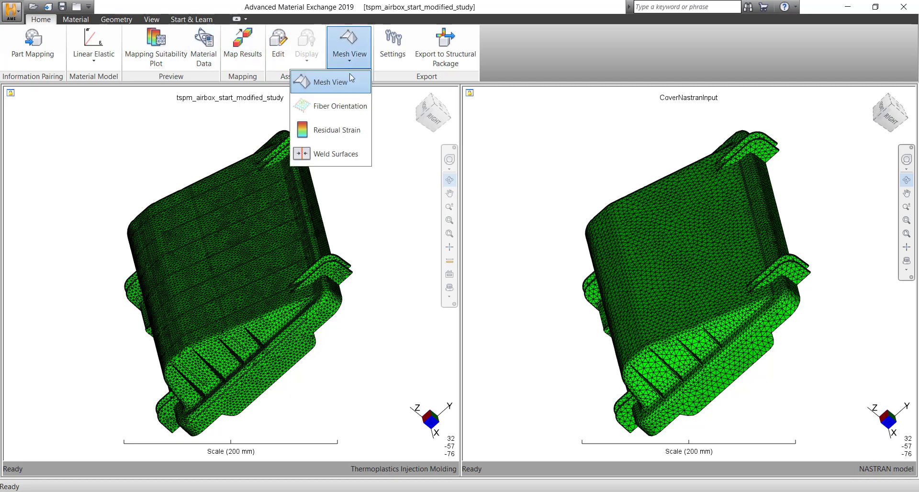
pyautogui.click(331, 107)
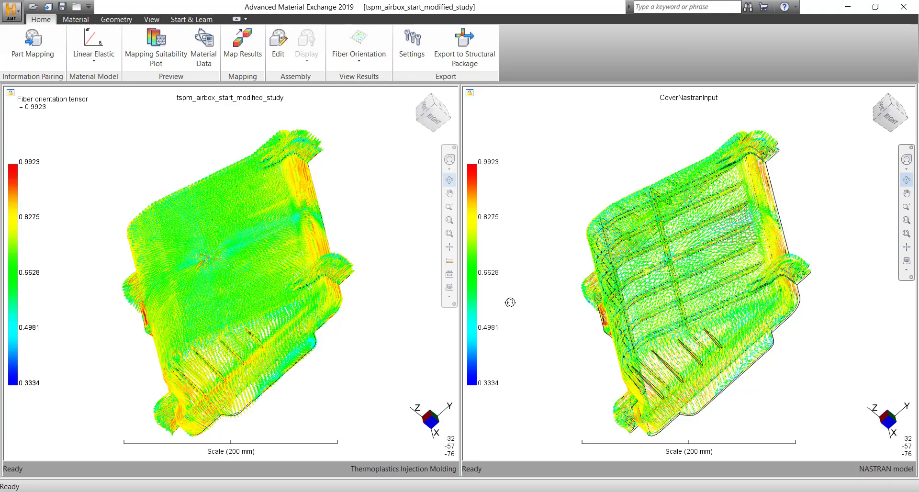
pyautogui.moveTo(606, 304); pyautogui.dragTo(645, 276)
# Show Residual Strain results (0.0085–0.0497) on both models and orbit to a near top-down view.
pyautogui.click(360, 57)
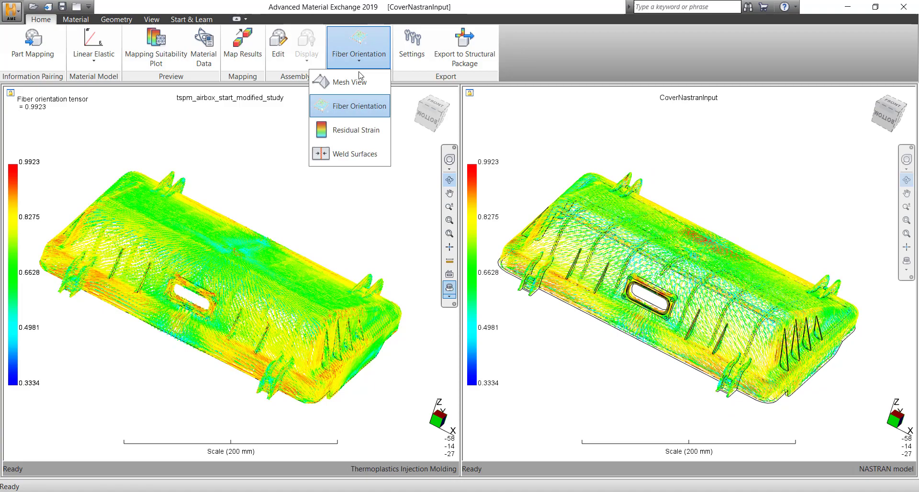
pyautogui.click(338, 131)
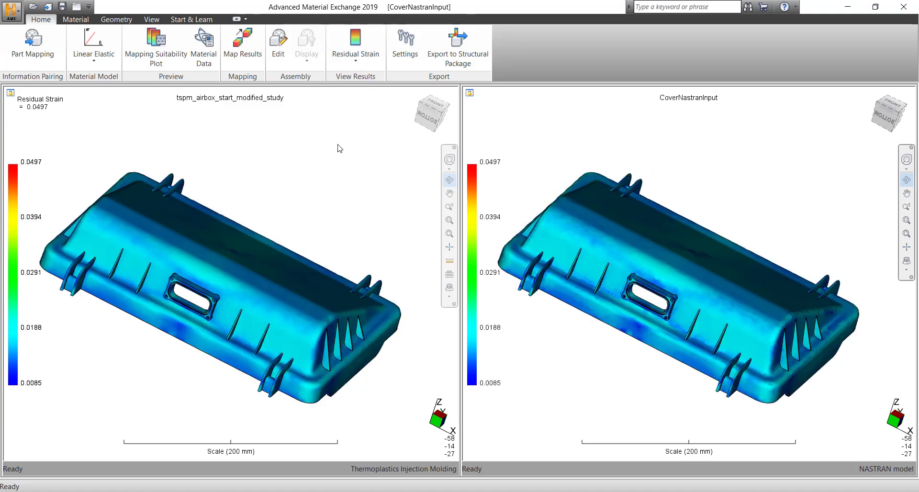
pyautogui.moveTo(328, 314)
pyautogui.mouseDown()
pyautogui.moveTo(242, 383)
pyautogui.moveTo(257, 369)
pyautogui.moveTo(212, 389)
pyautogui.moveTo(105, 365)
pyautogui.moveTo(22, 410)
pyautogui.moveTo(116, 353)
pyautogui.moveTo(290, 297)
pyautogui.moveTo(306, 278)
pyautogui.mouseUp()
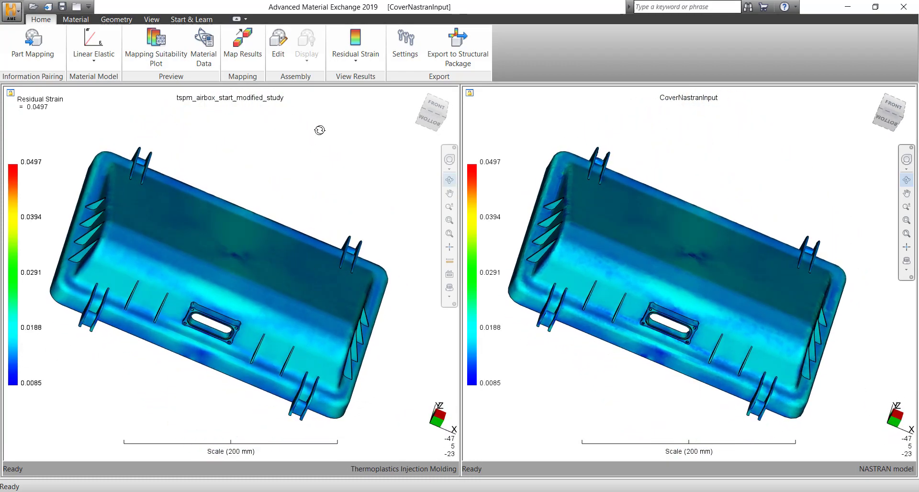
pyautogui.click(355, 51)
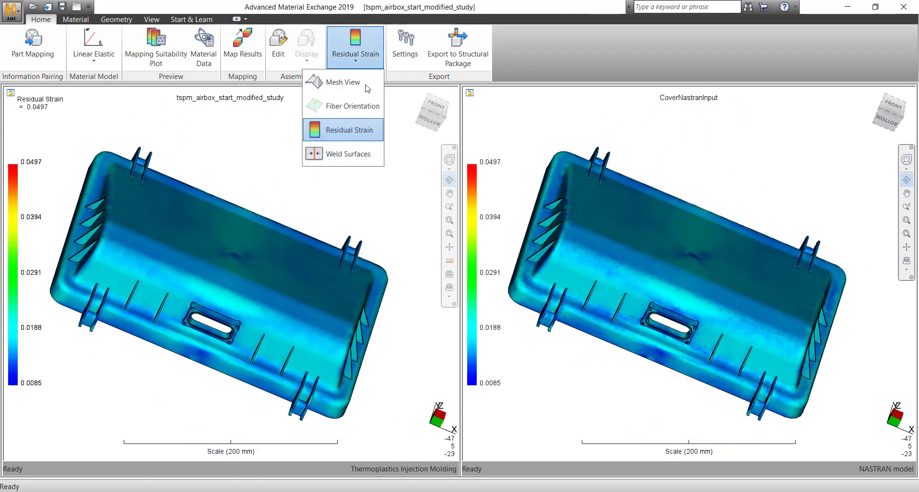
# Show Weld Surfaces on both models, keeping Linear Elastic as the material model.
pyautogui.click(354, 155)
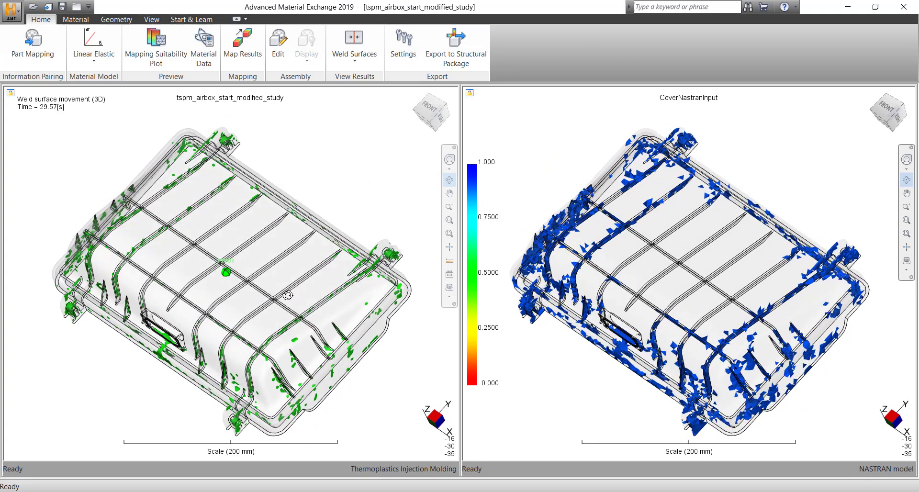
pyautogui.click(94, 56)
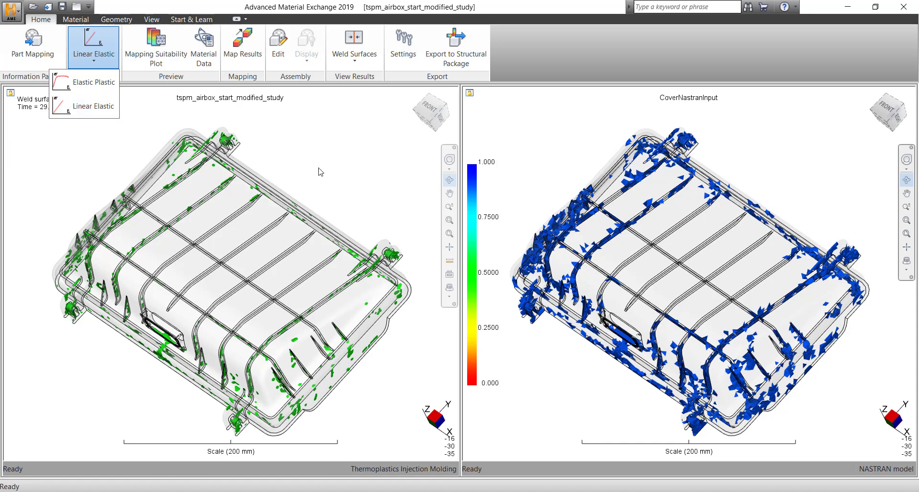
pyautogui.click(93, 105)
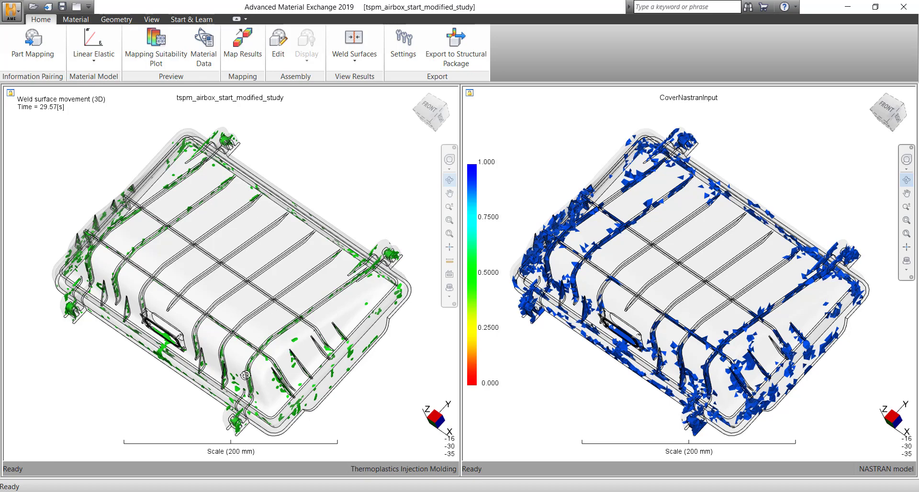
# Return both models to plain Mesh View and switch the material model to Elastic Plastic.
pyautogui.click(355, 55)
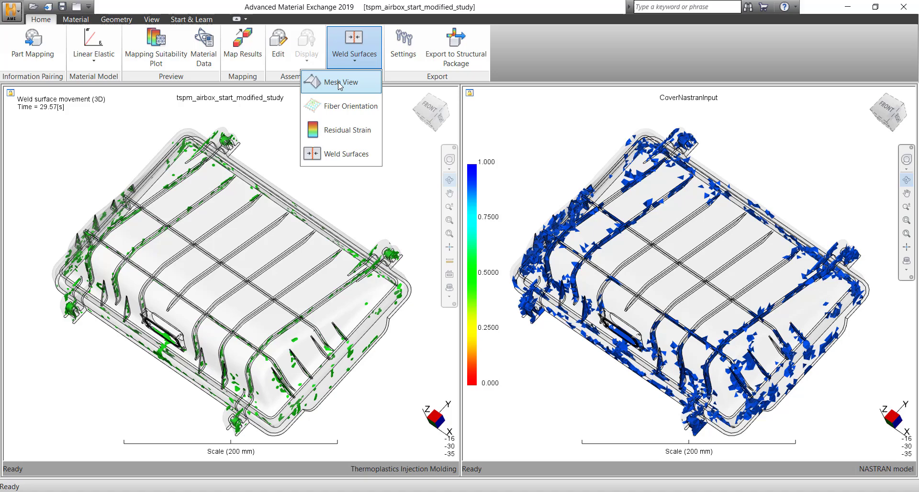
pyautogui.click(327, 80)
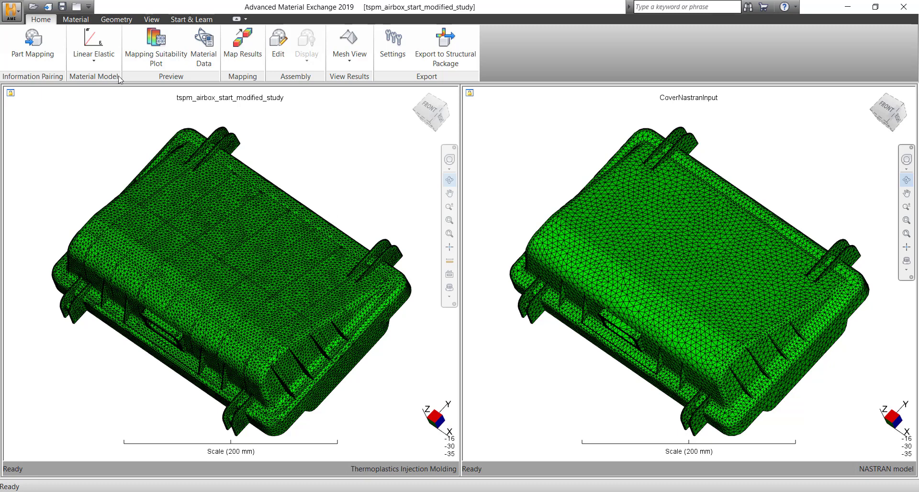
pyautogui.click(92, 43)
pyautogui.click(91, 82)
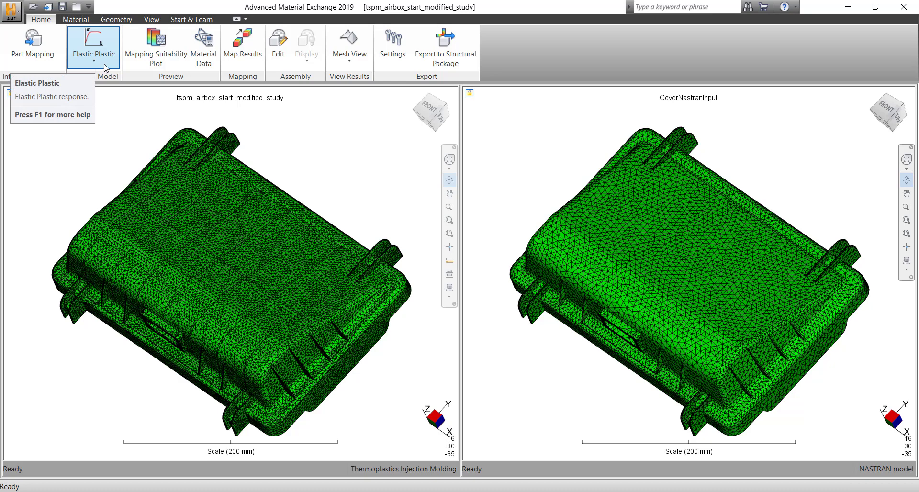
pyautogui.click(75, 19)
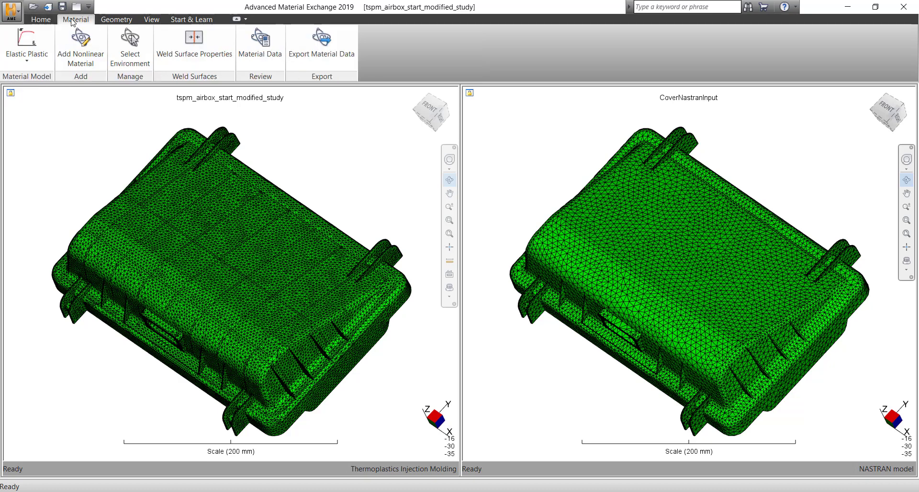
pyautogui.click(84, 63)
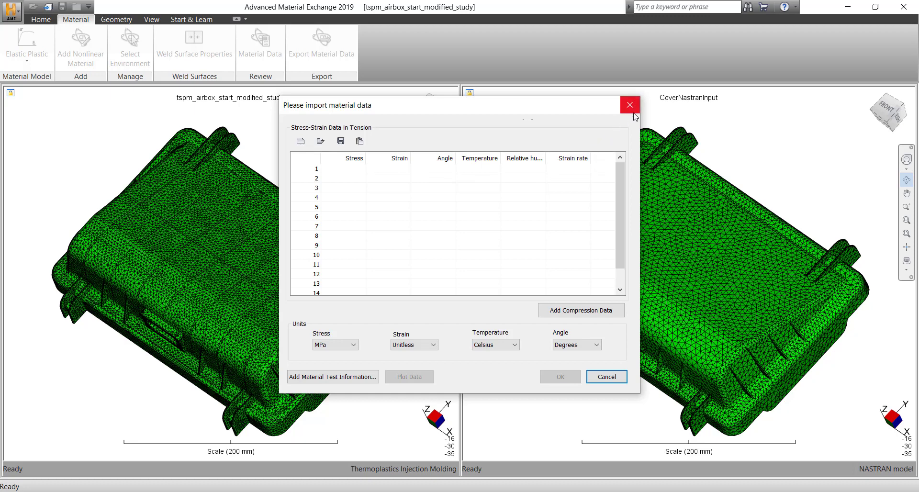
pyautogui.click(585, 312)
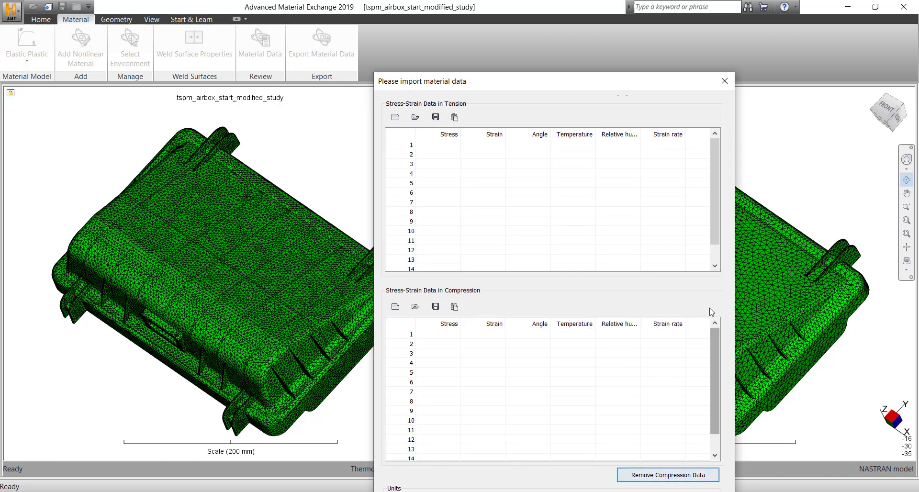
pyautogui.click(690, 479)
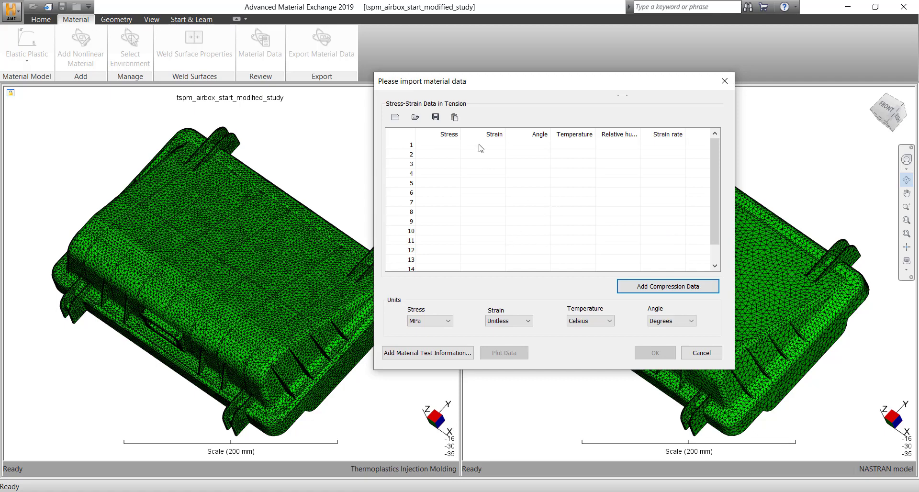
pyautogui.moveTo(502, 87); pyautogui.dragTo(222, 86)
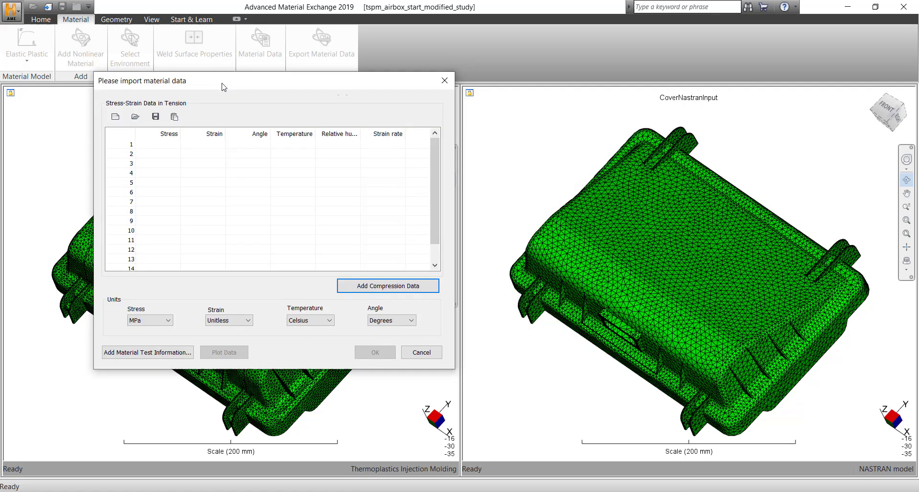
pyautogui.click(434, 354)
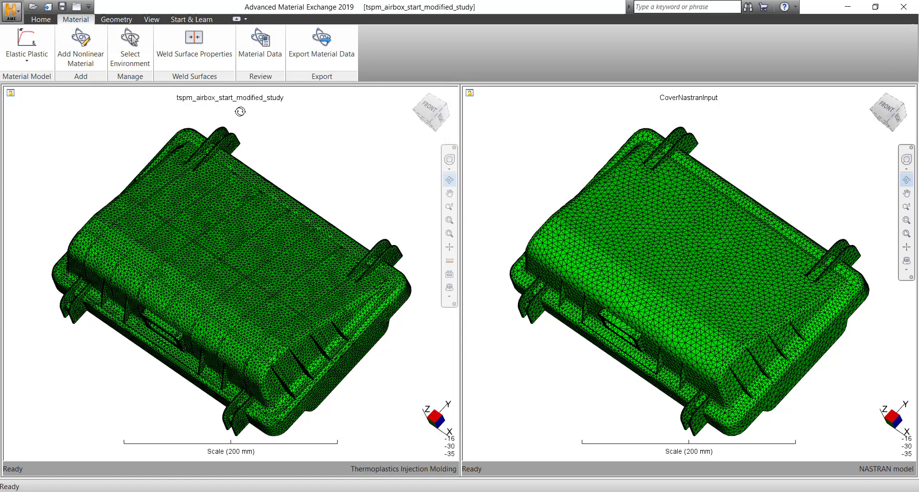
pyautogui.click(41, 19)
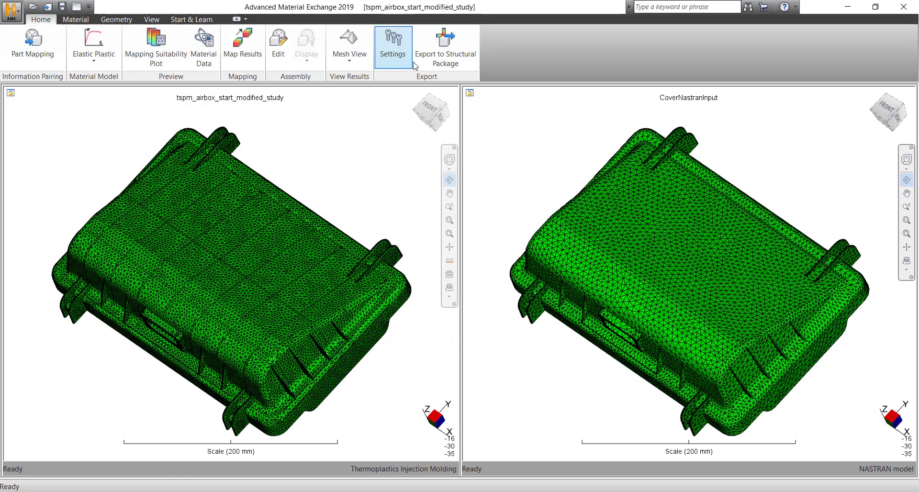
pyautogui.click(443, 65)
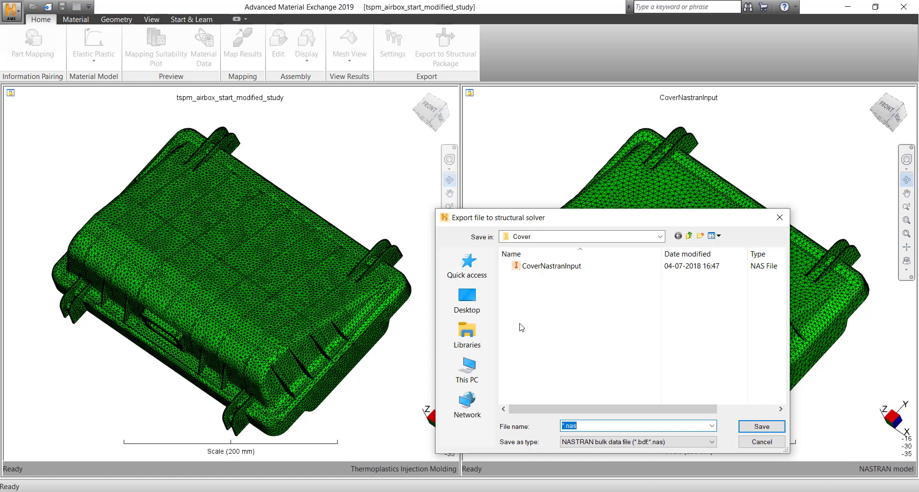
pyautogui.click(755, 442)
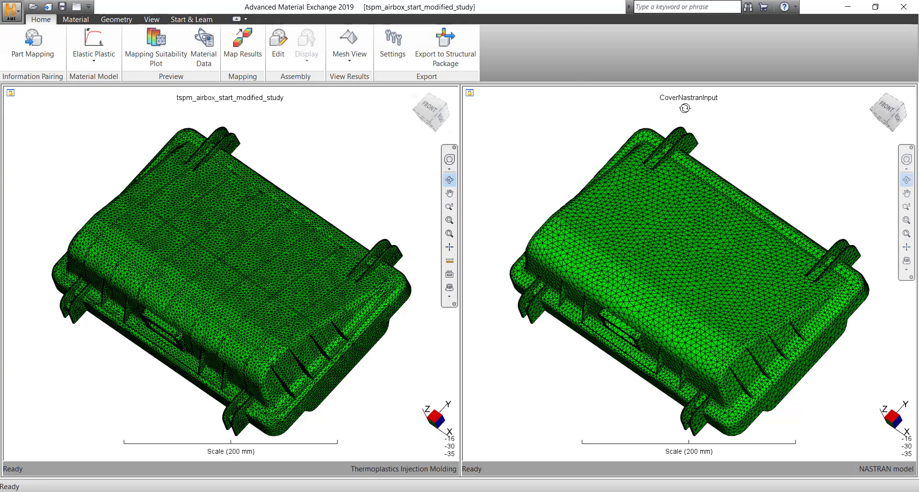
# Open Interactive Alignment from the Geometry tab and cancel, leaving the cover's alignment unchanged.
pyautogui.moveTo(637, 359)
pyautogui.mouseDown()
pyautogui.moveTo(696, 289)
pyautogui.moveTo(709, 330)
pyautogui.moveTo(689, 345)
pyautogui.mouseUp()
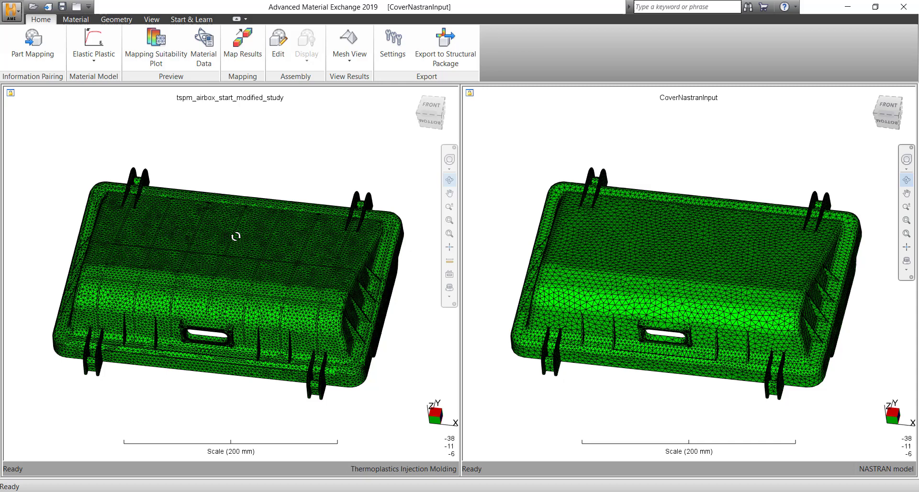
pyautogui.click(124, 21)
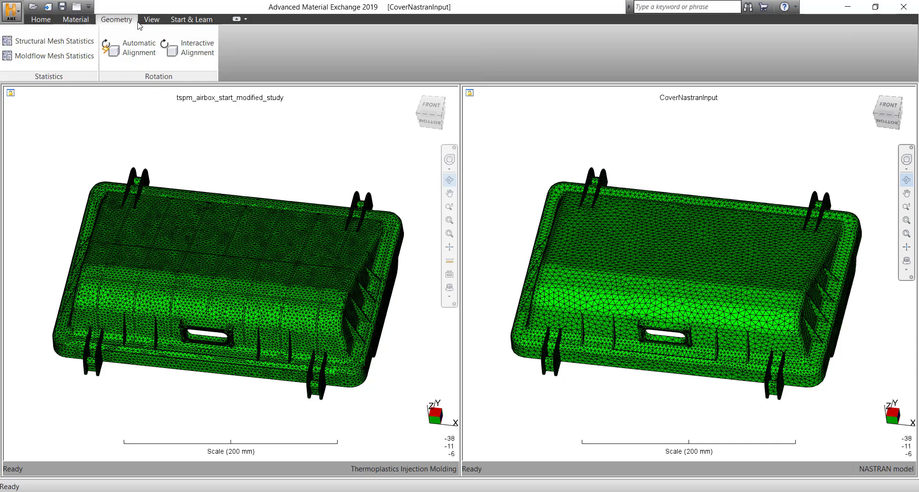
pyautogui.click(200, 54)
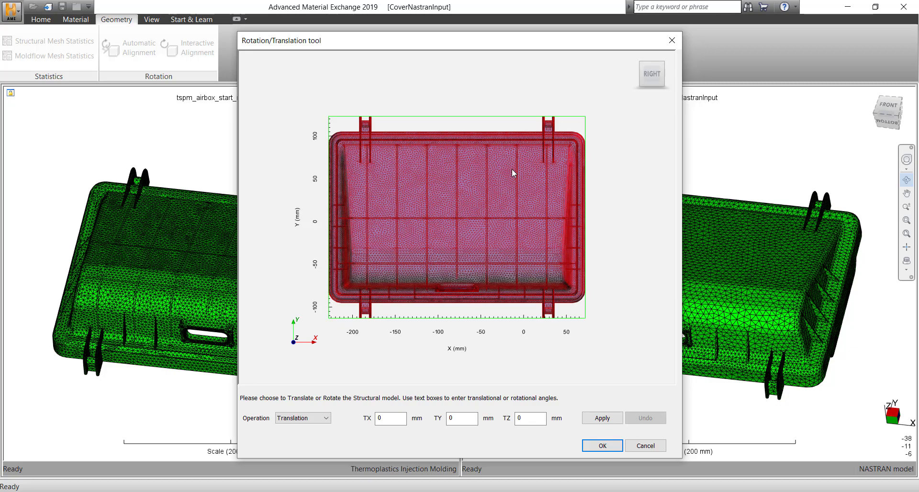
pyautogui.click(646, 446)
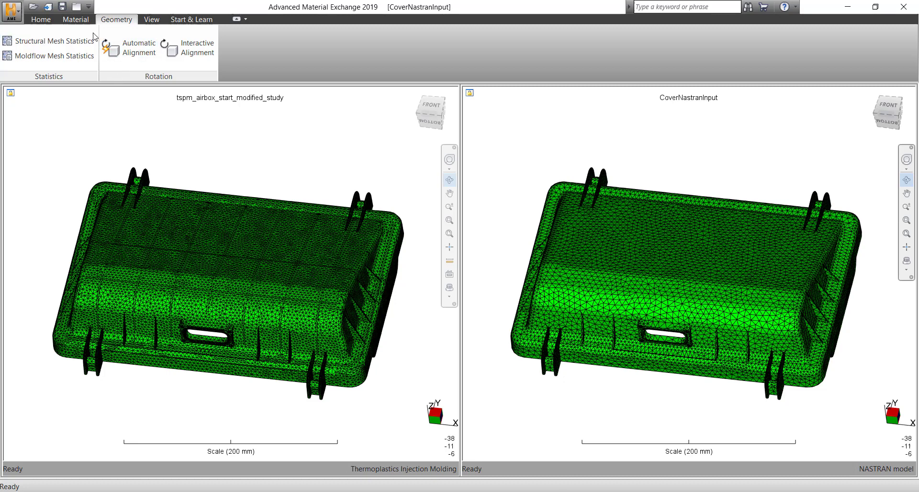
# Switch back to the Home ribbon to show the mapping, results and export commands.
pyautogui.click(33, 19)
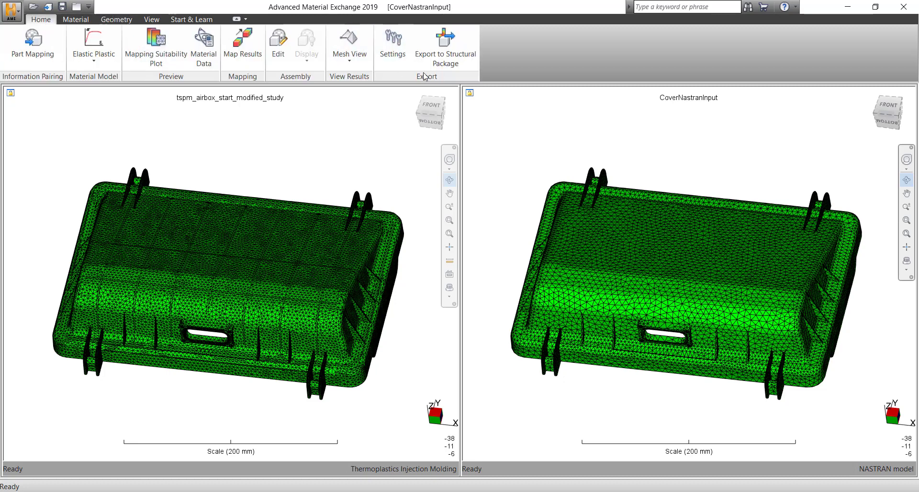